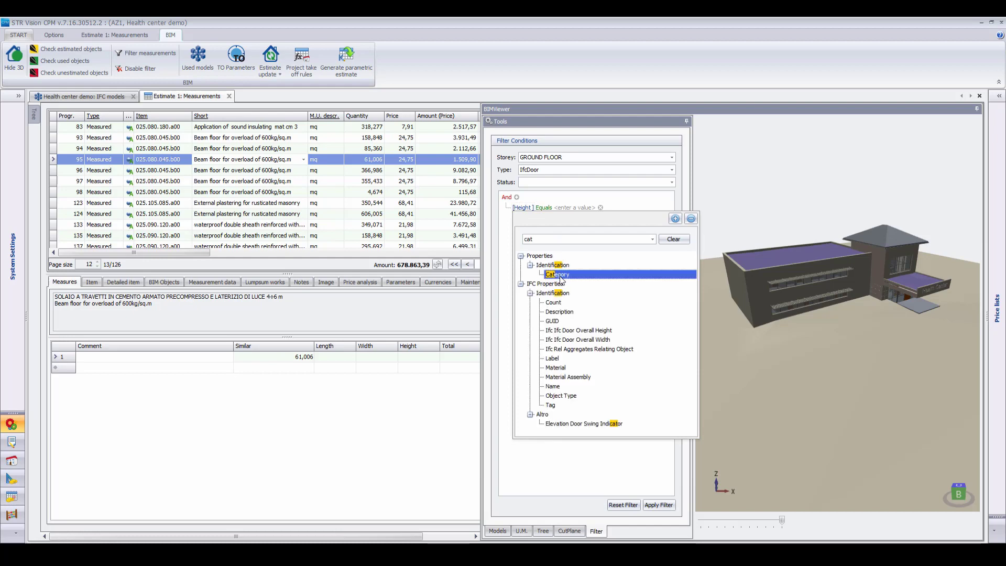
Step: Filter the ground-floor IfcDoor objects by Category equals 36" x 84" and apply the filter
{"action": "left_click", "coordinate": [557, 274]}
{"action": "left_click", "coordinate": [582, 208]}
{"action": "left_click", "coordinate": [607, 207]}
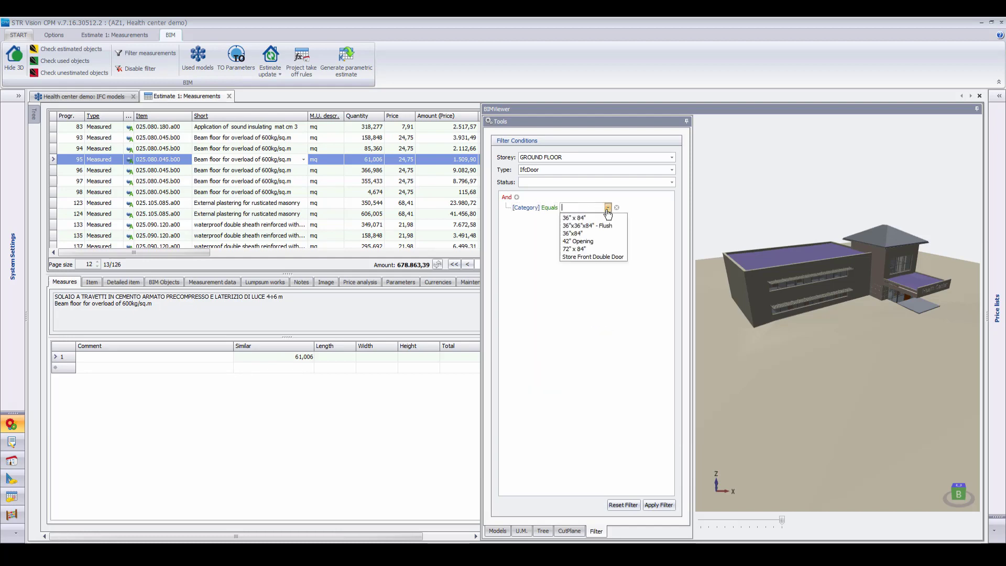
{"action": "left_click", "coordinate": [599, 217]}
{"action": "left_click", "coordinate": [659, 505]}
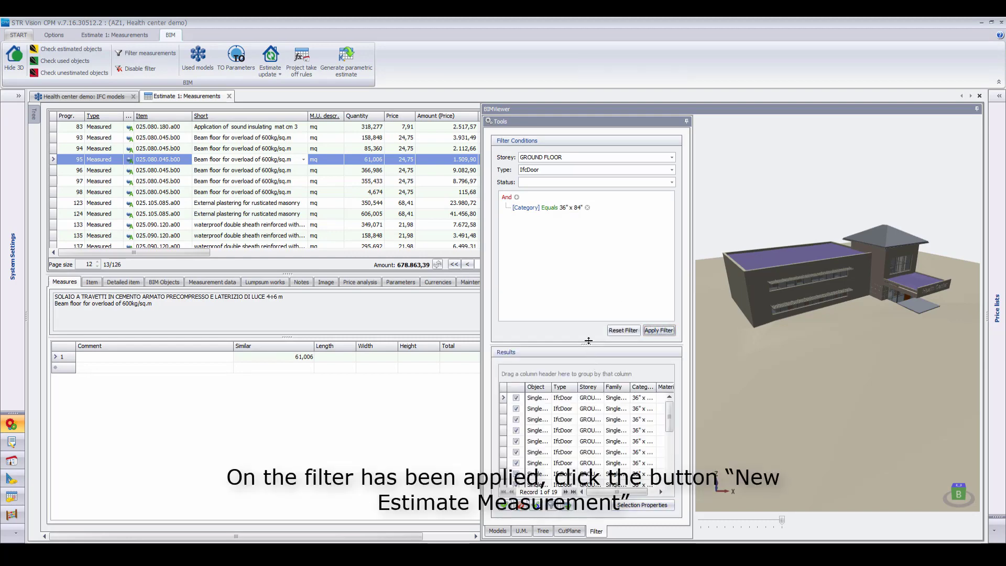
Step: Enlarge the filter results area and group the filtered doors by Type
{"action": "left_click_drag", "start_coordinate": [586, 345], "coordinate": [582, 301]}
{"action": "left_click", "coordinate": [564, 352]}
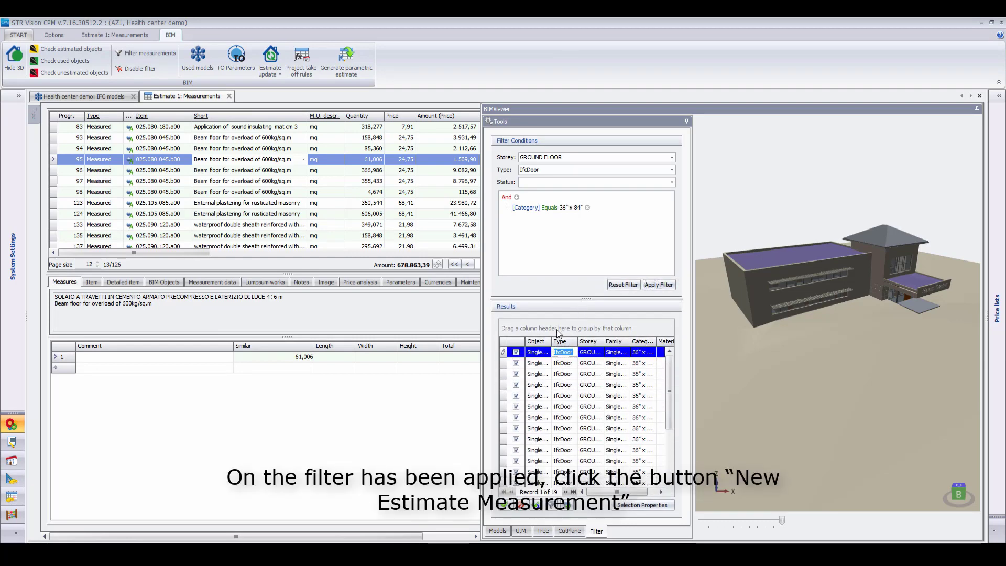
{"action": "left_click_drag", "start_coordinate": [561, 341], "coordinate": [556, 330]}
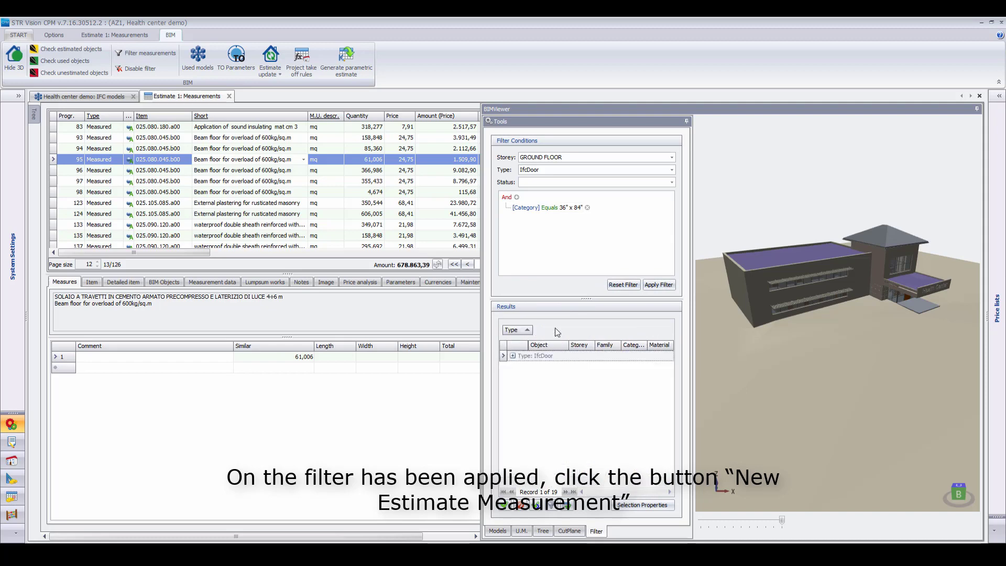
Step: Start a new estimate measurement described "Internal door takeoff rule" and assign item 025.125.040.a00, Interior one sash doors in poplar wood
{"action": "left_click", "coordinate": [568, 505]}
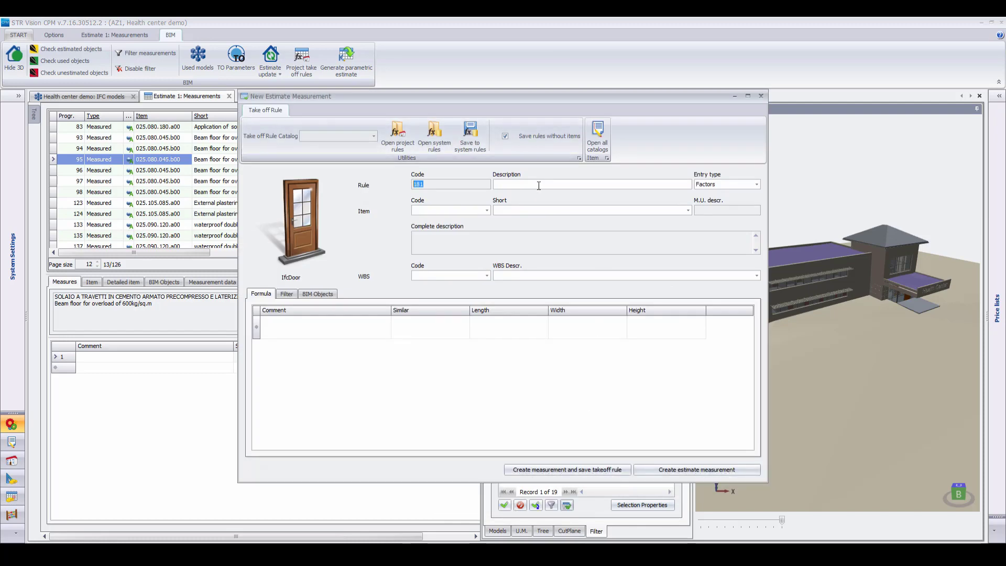
{"action": "left_click", "coordinate": [538, 185]}
{"action": "type", "text": "Internal door"}
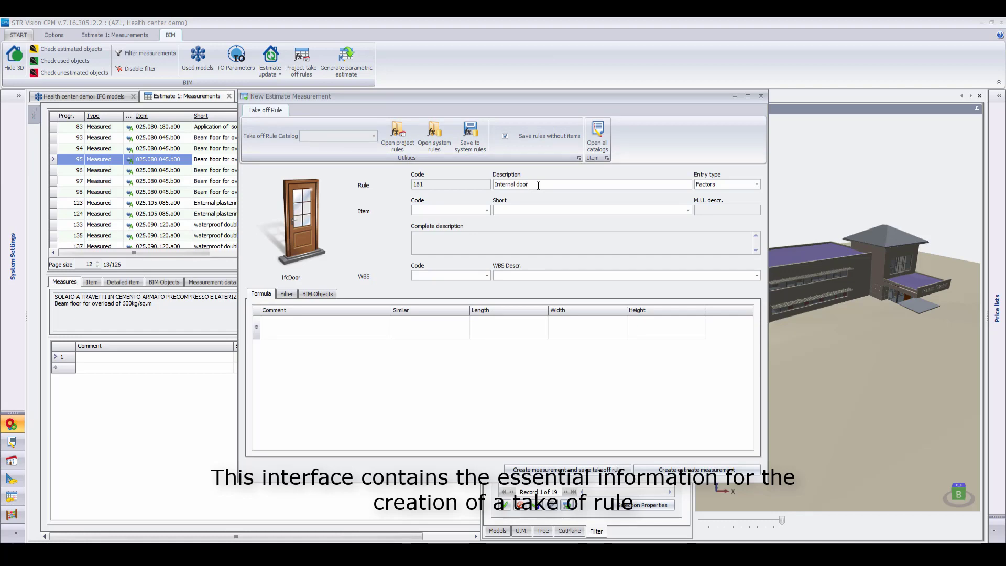
{"action": "type", "text": " takeoff rule"}
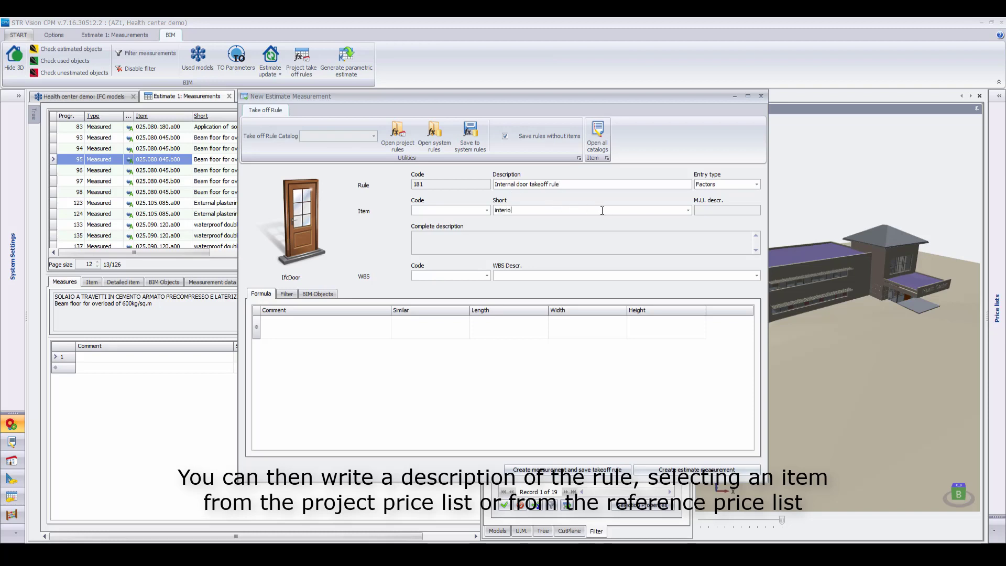
{"action": "left_click", "coordinate": [688, 210]}
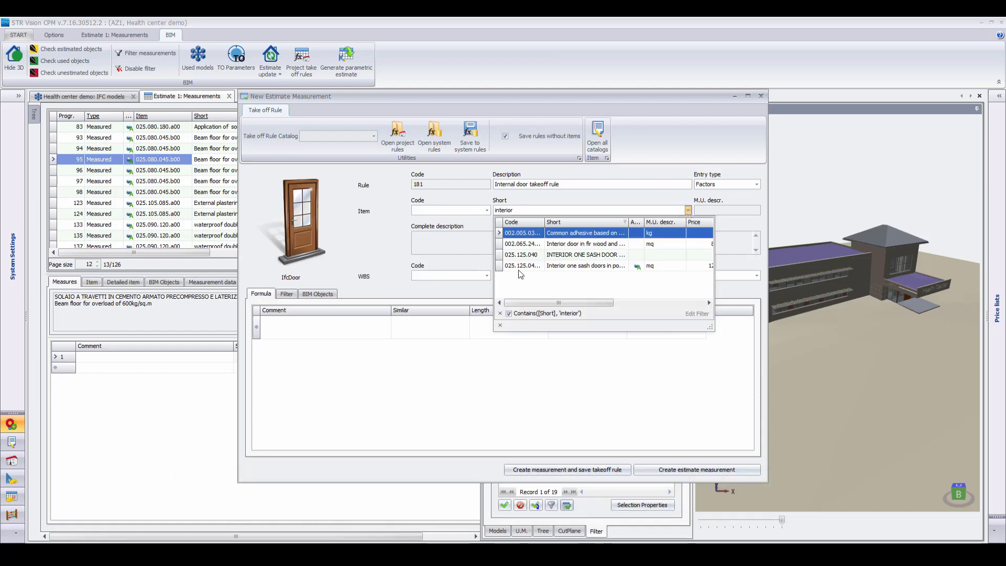
{"action": "left_click", "coordinate": [499, 266]}
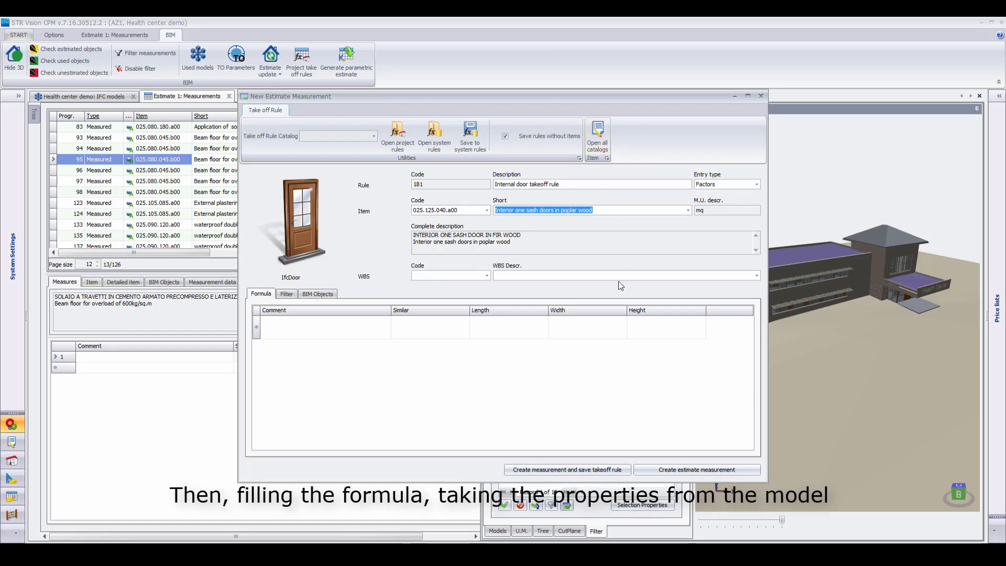
Step: Fill the formula's Comment with the IFC identification property Name
{"action": "left_click", "coordinate": [389, 330]}
{"action": "left_click", "coordinate": [385, 327]}
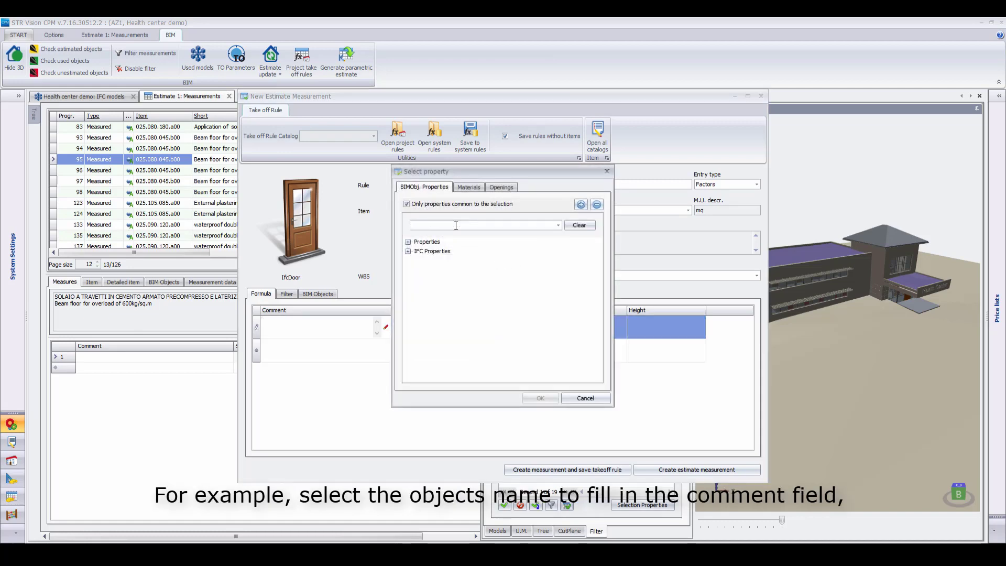
{"action": "key", "text": "Return"}
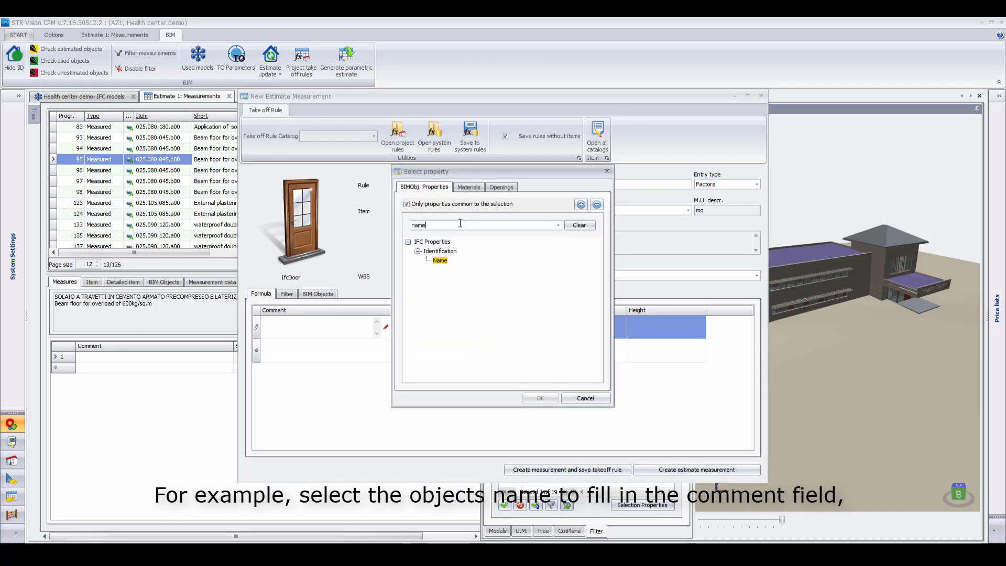
{"action": "double_click", "coordinate": [454, 260]}
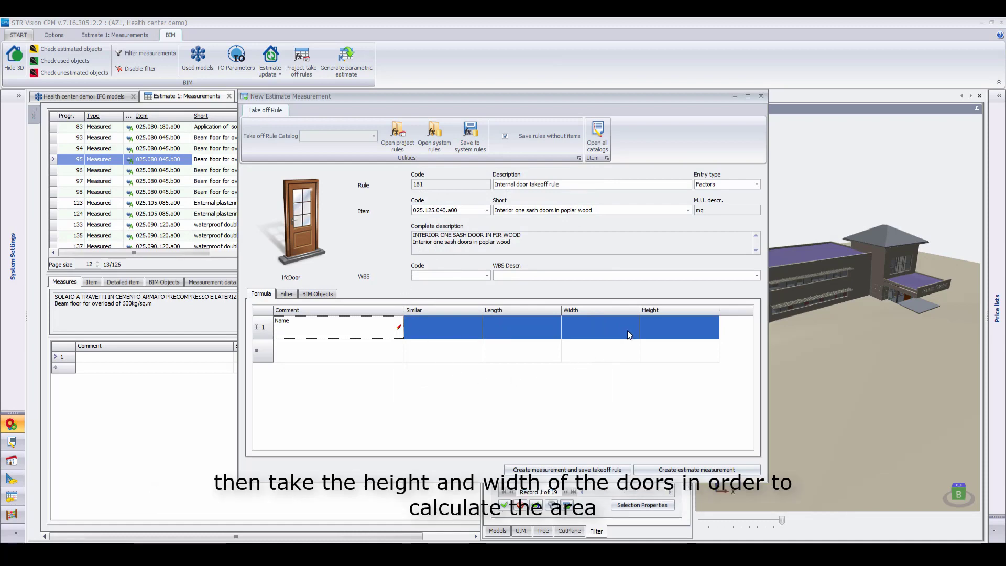
Step: Fill the formula's Height with the Height property from the general Identification properties
{"action": "left_click", "coordinate": [713, 328]}
{"action": "left_click", "coordinate": [713, 327]}
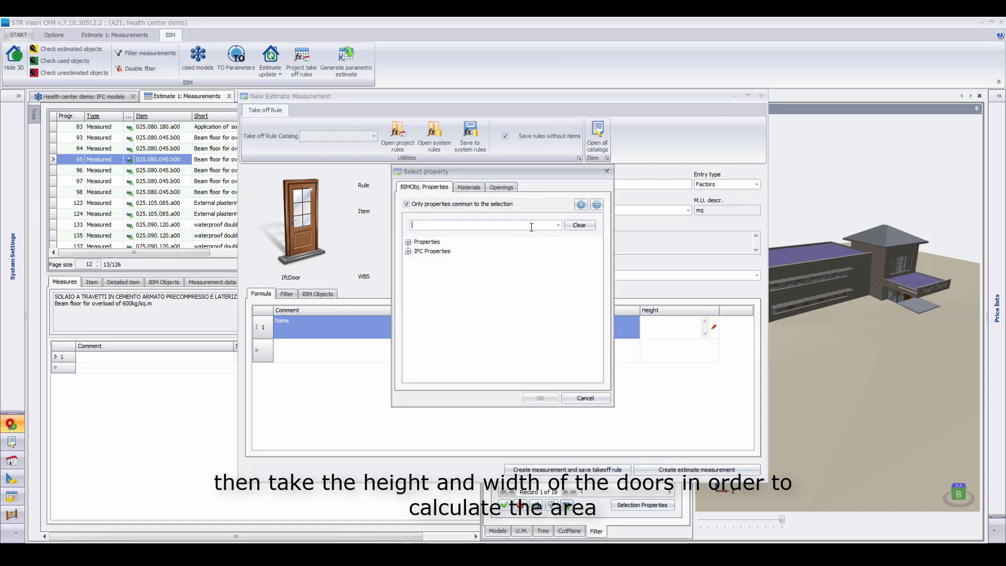
{"action": "left_click", "coordinate": [531, 226]}
{"action": "type", "text": "hel"}
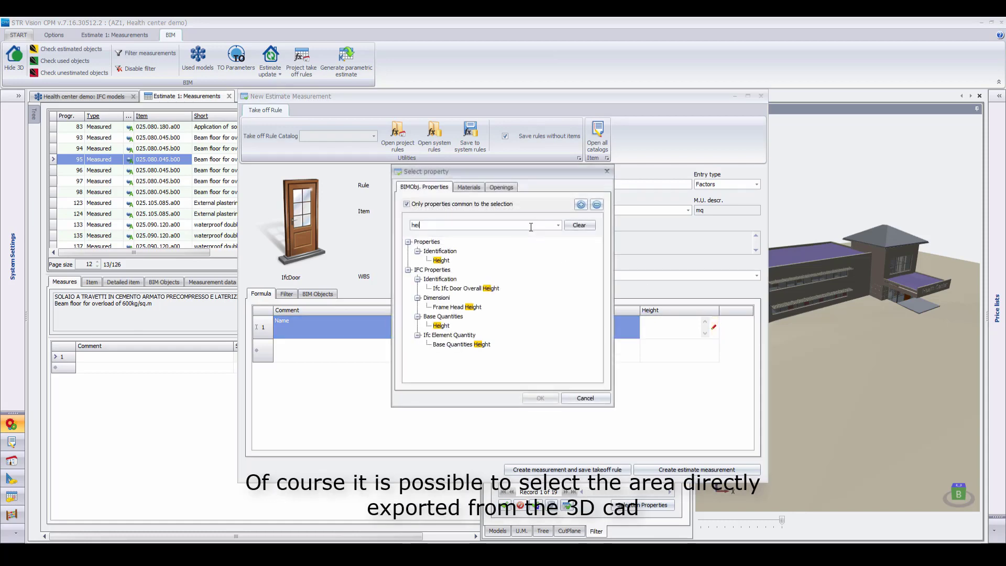
{"action": "double_click", "coordinate": [441, 260]}
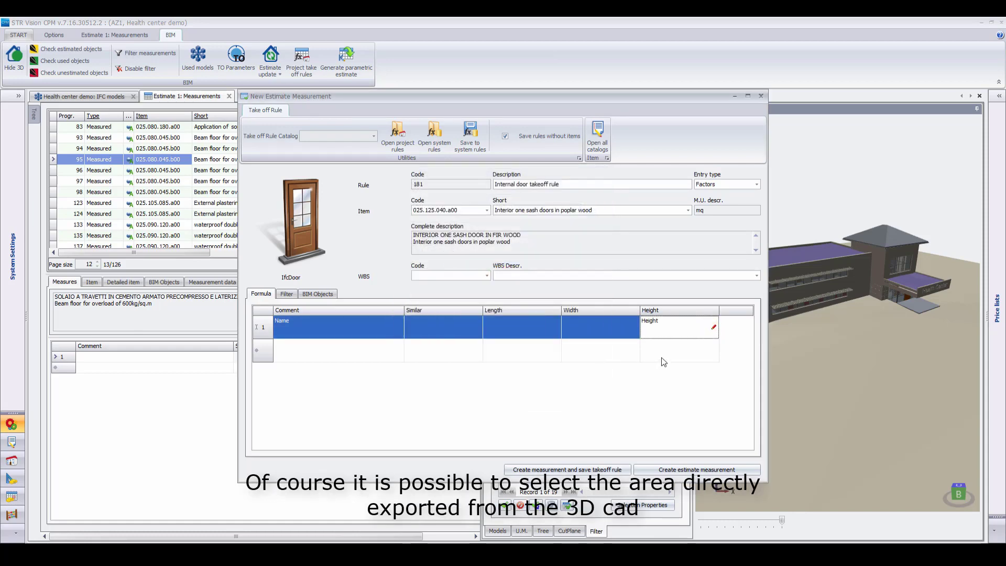
Step: Fill the formula's Width with the Width property from the general Identification properties
{"action": "left_click", "coordinate": [628, 333]}
{"action": "left_click", "coordinate": [634, 327]}
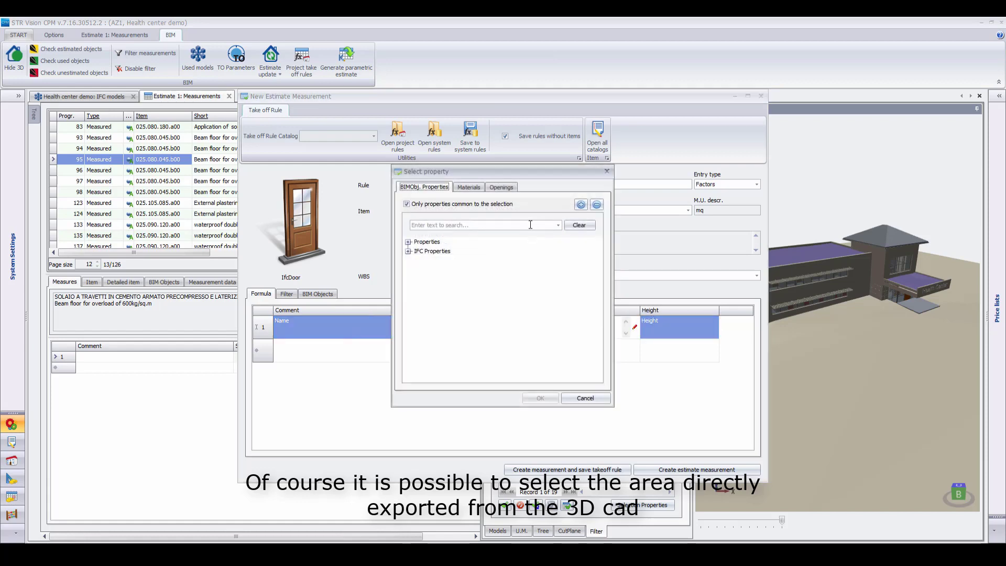
{"action": "left_click", "coordinate": [530, 225]}
{"action": "type", "text": "wi"}
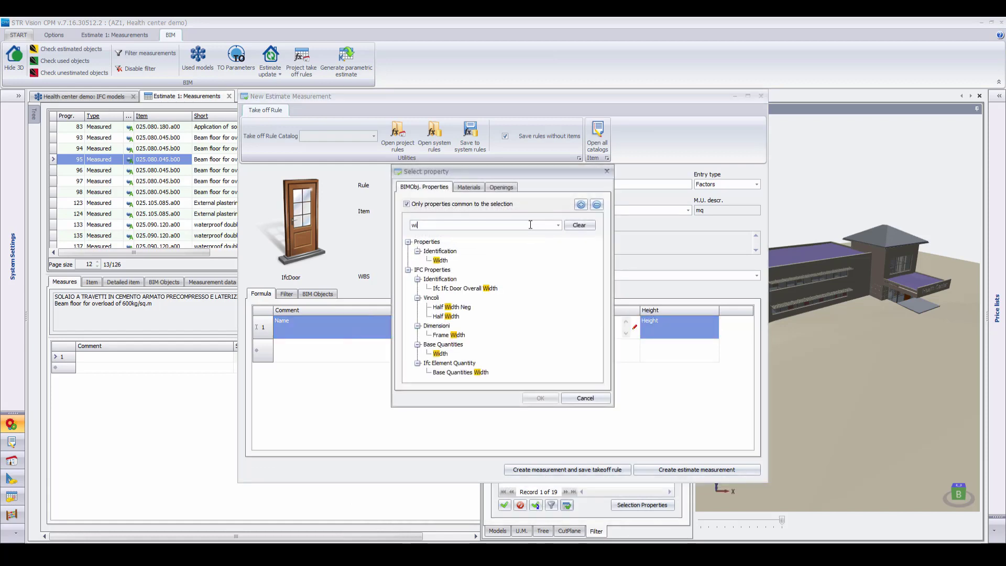
{"action": "double_click", "coordinate": [441, 261]}
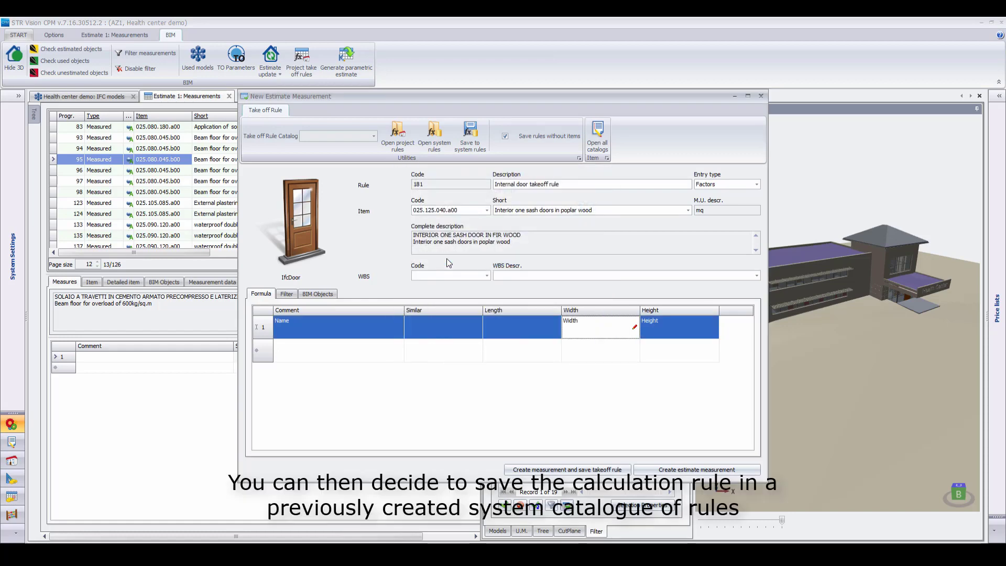
Step: Disable saving rules without items and choose the take off rule catalog cat30
{"action": "left_click", "coordinate": [505, 136]}
{"action": "left_click", "coordinate": [374, 136]}
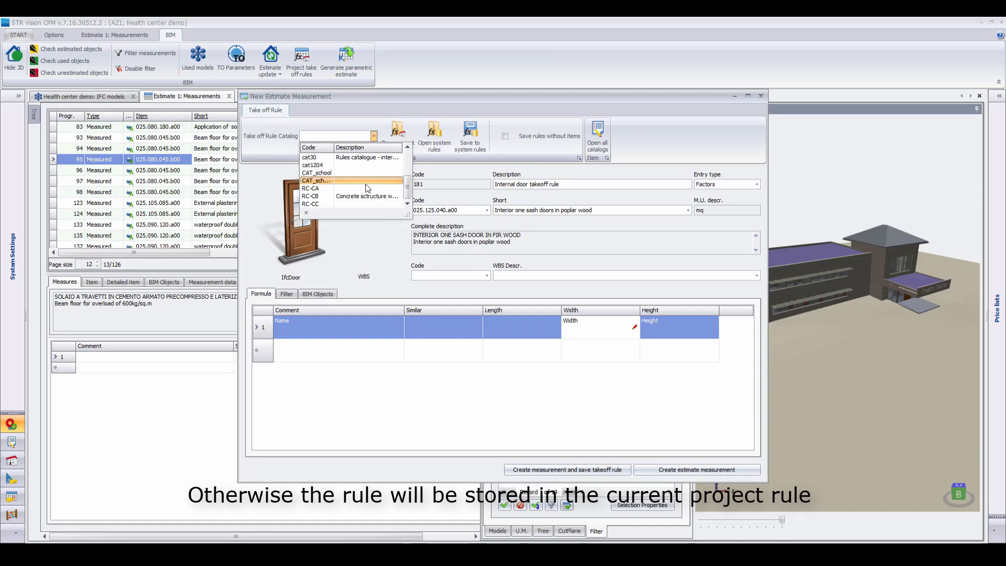
{"action": "left_click", "coordinate": [370, 162]}
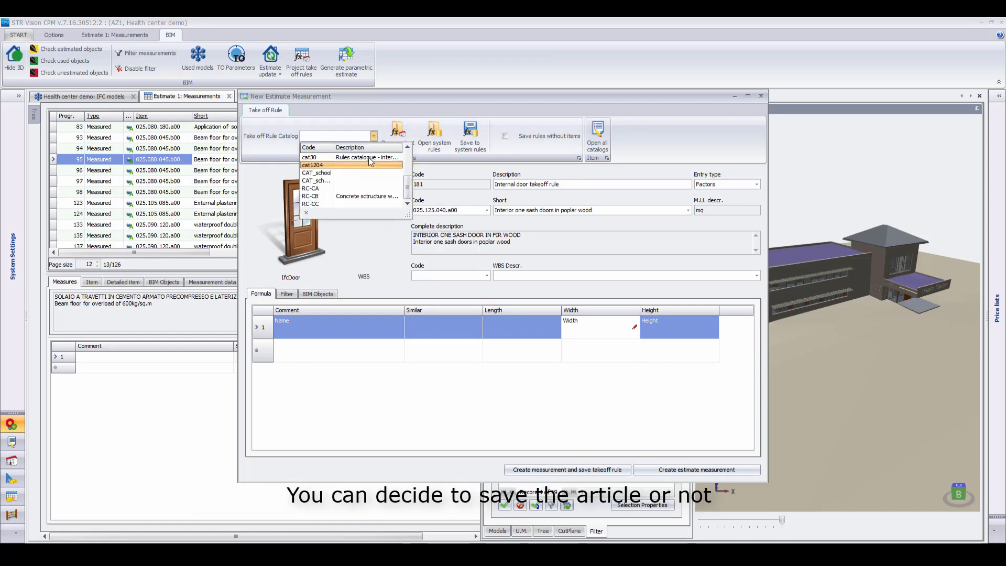
{"action": "left_click", "coordinate": [369, 158]}
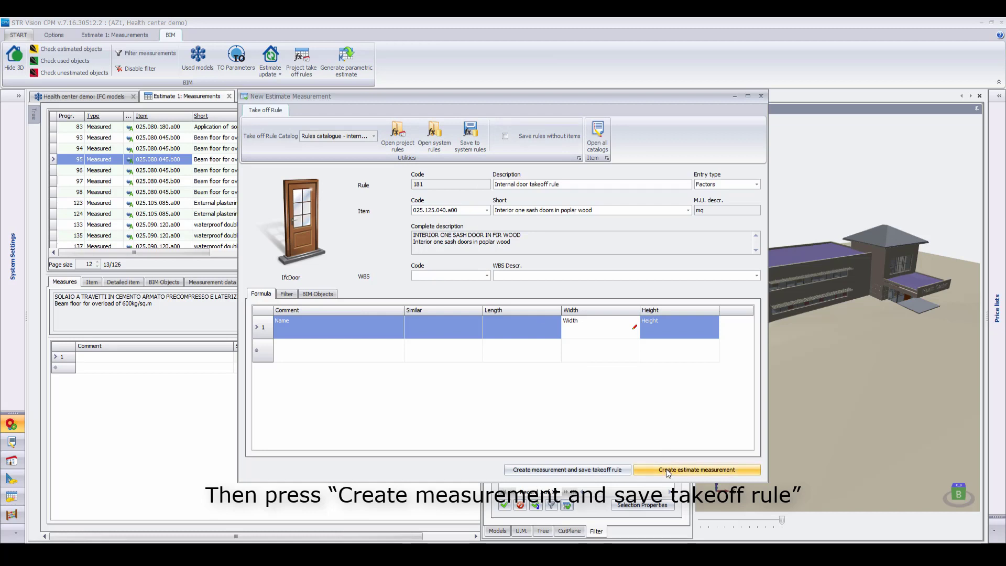
Step: Create the measurement and save the takeoff rule together with its related item
{"action": "left_click", "coordinate": [615, 468]}
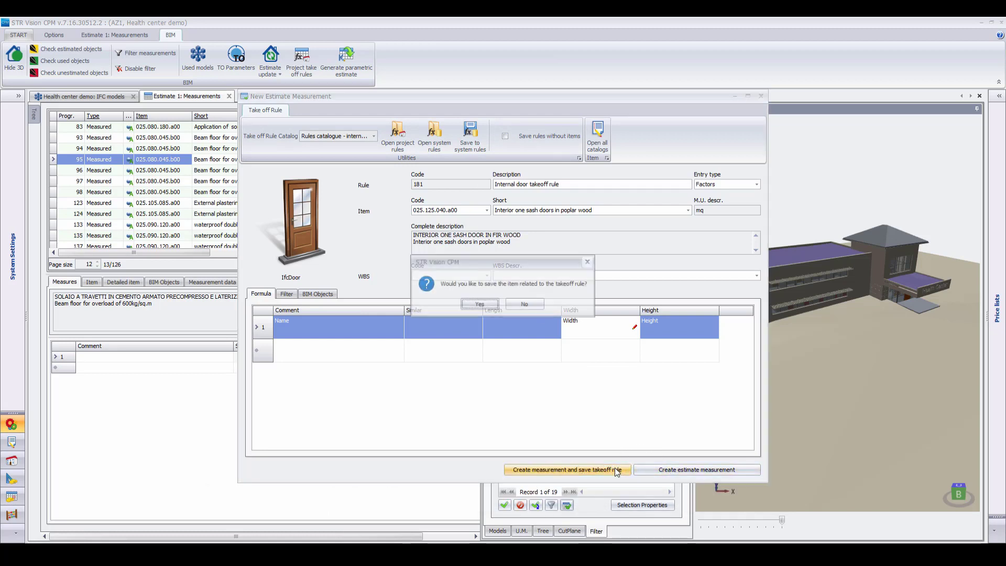
{"action": "left_click", "coordinate": [492, 304]}
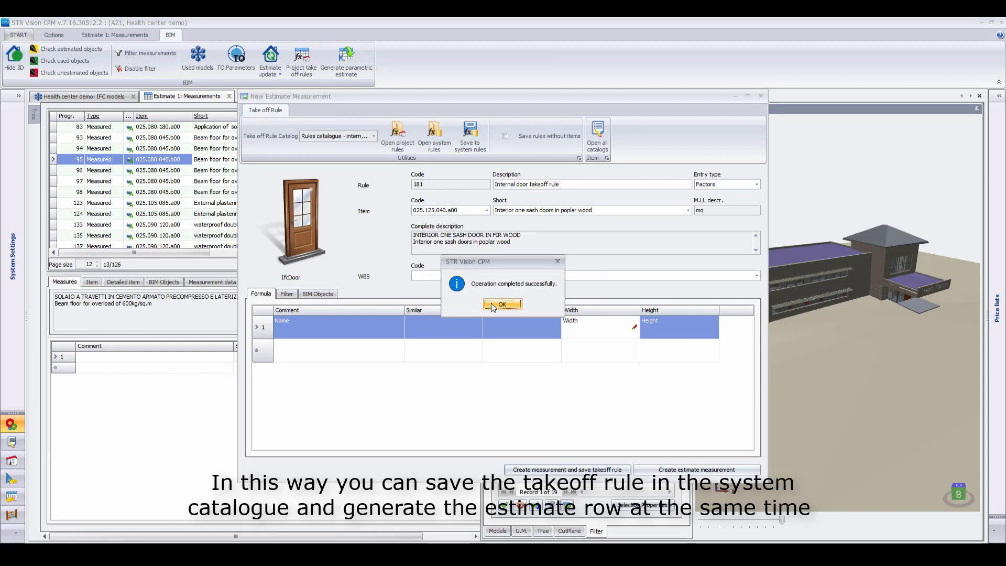
{"action": "left_click", "coordinate": [502, 305]}
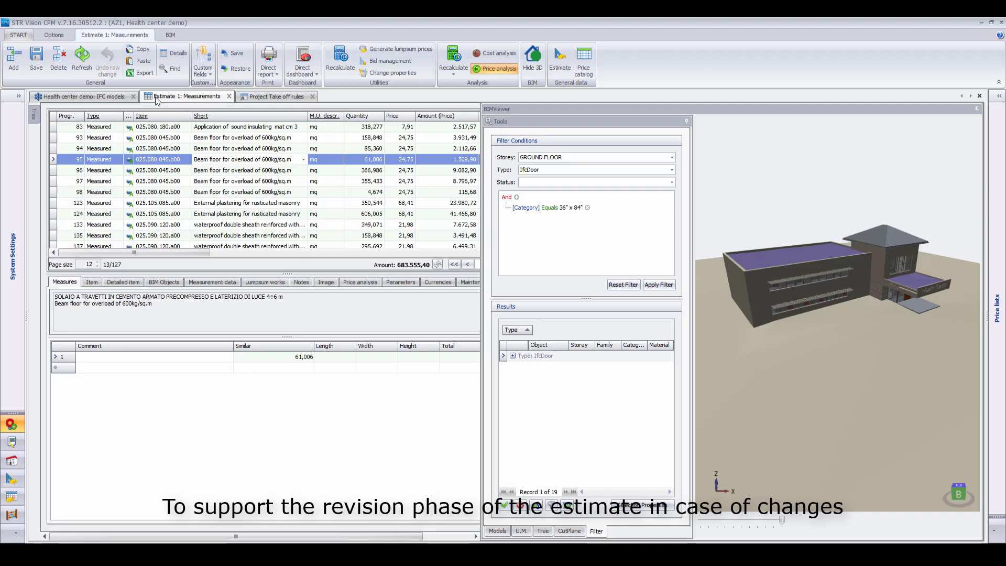
Step: Start an estimate update with model 01 as the start model and 01k, health center update, as the updated model
{"action": "left_click", "coordinate": [170, 35]}
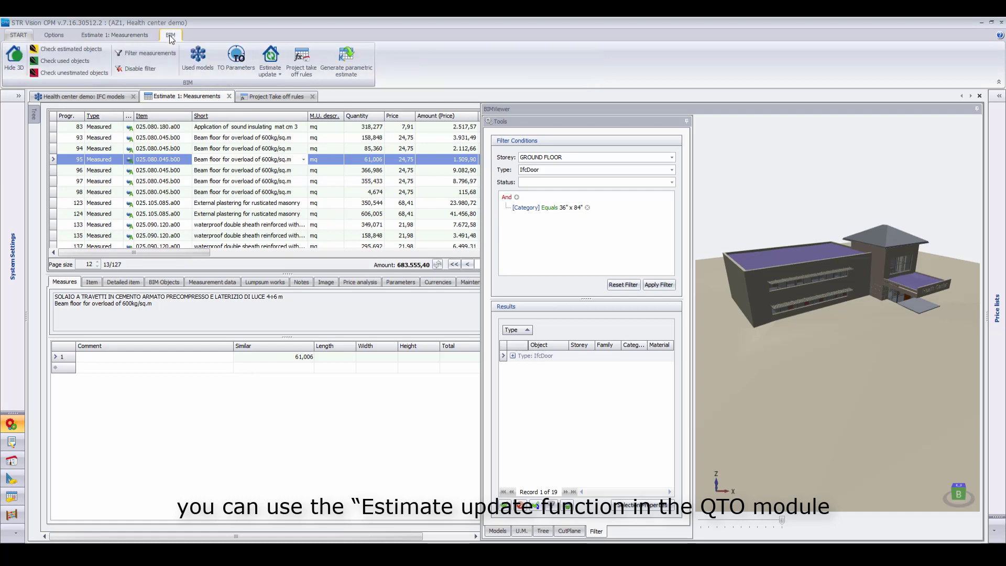
{"action": "left_click", "coordinate": [273, 57]}
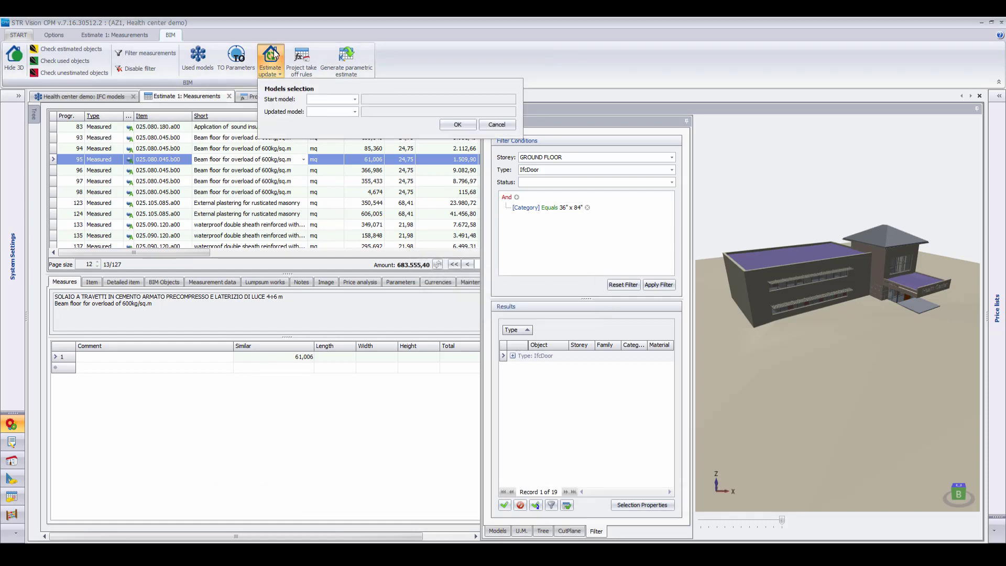
{"action": "left_click", "coordinate": [355, 99]}
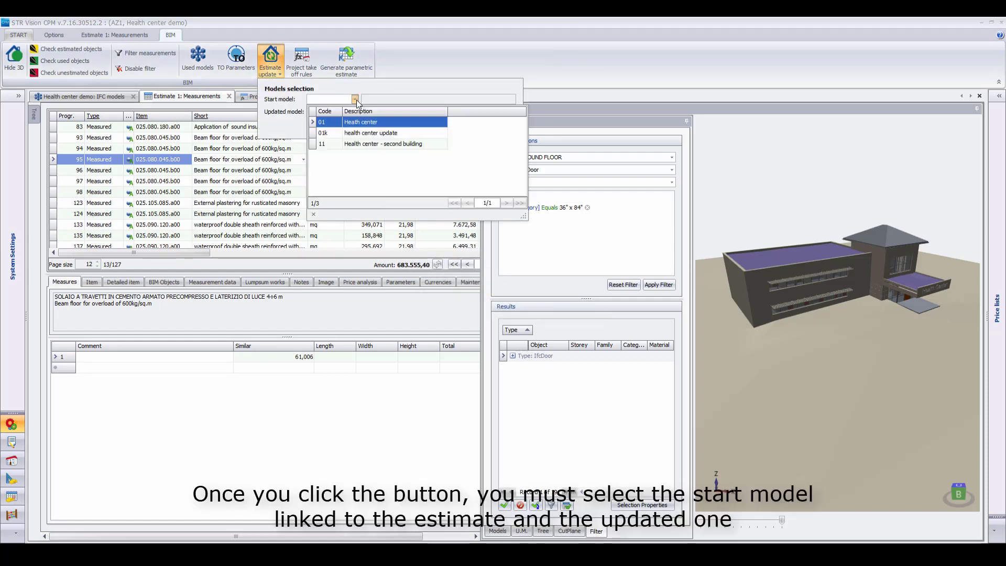
{"action": "left_click", "coordinate": [313, 125]}
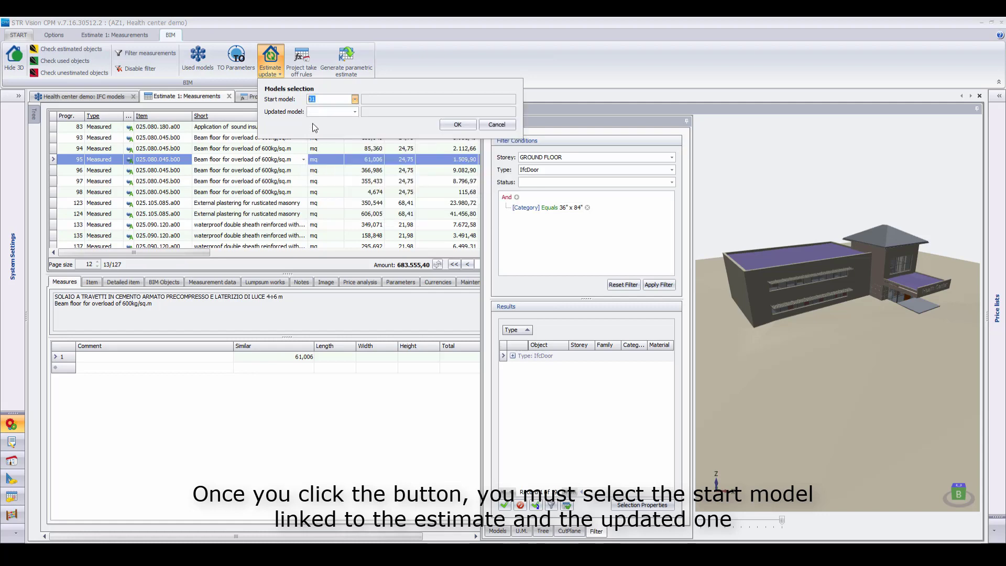
{"action": "left_click", "coordinate": [355, 112]}
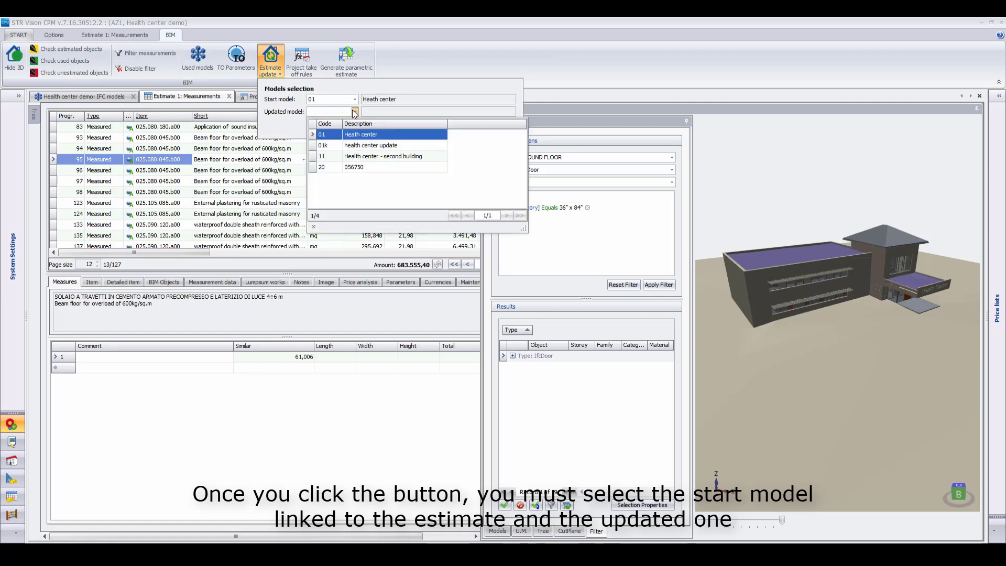
{"action": "left_click", "coordinate": [316, 148]}
{"action": "left_click", "coordinate": [316, 146]}
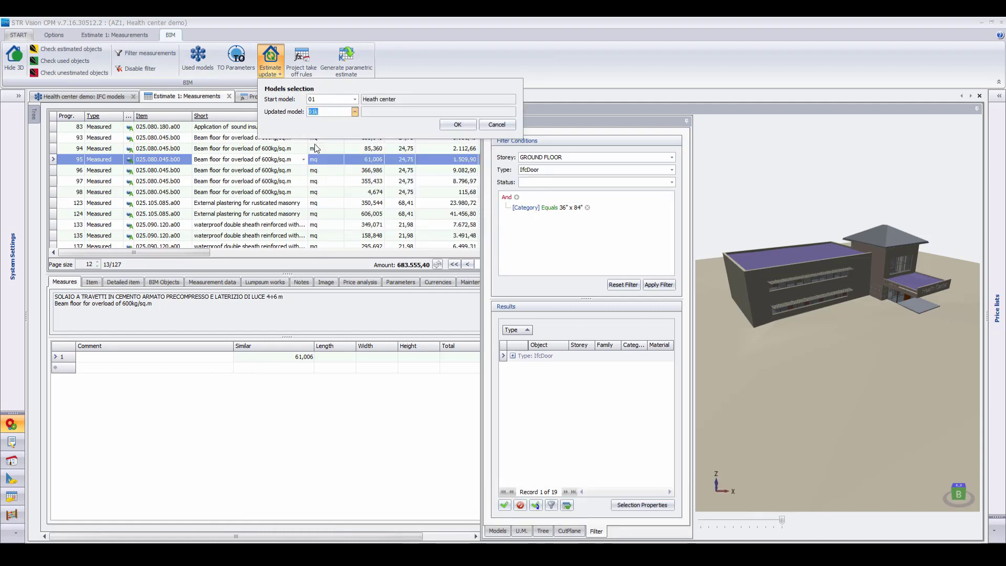
{"action": "left_click", "coordinate": [448, 127]}
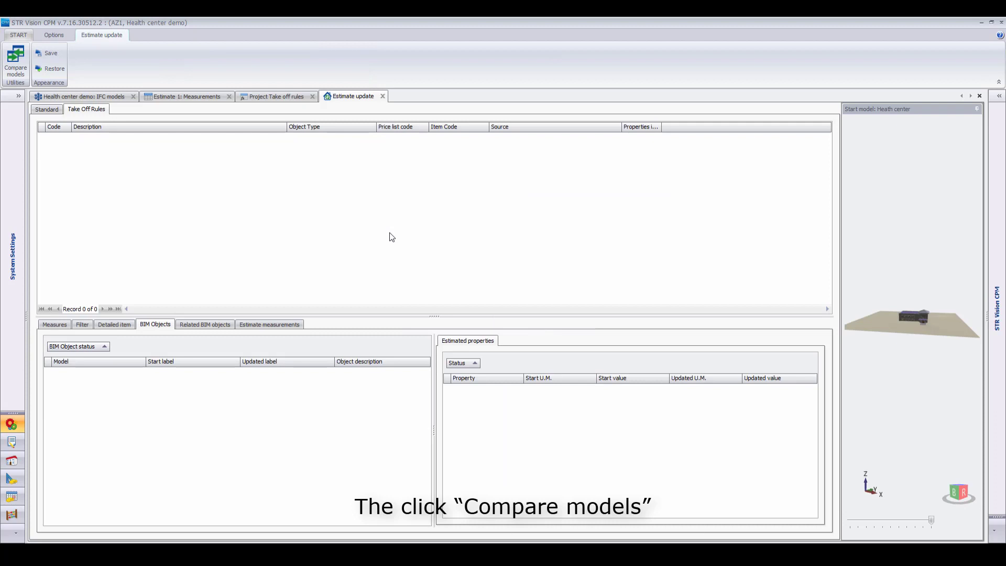
Step: Compare the models, select the changed Width entry of System Panel 225237 in the standard differences, and widen the 3D view
{"action": "left_click", "coordinate": [16, 60]}
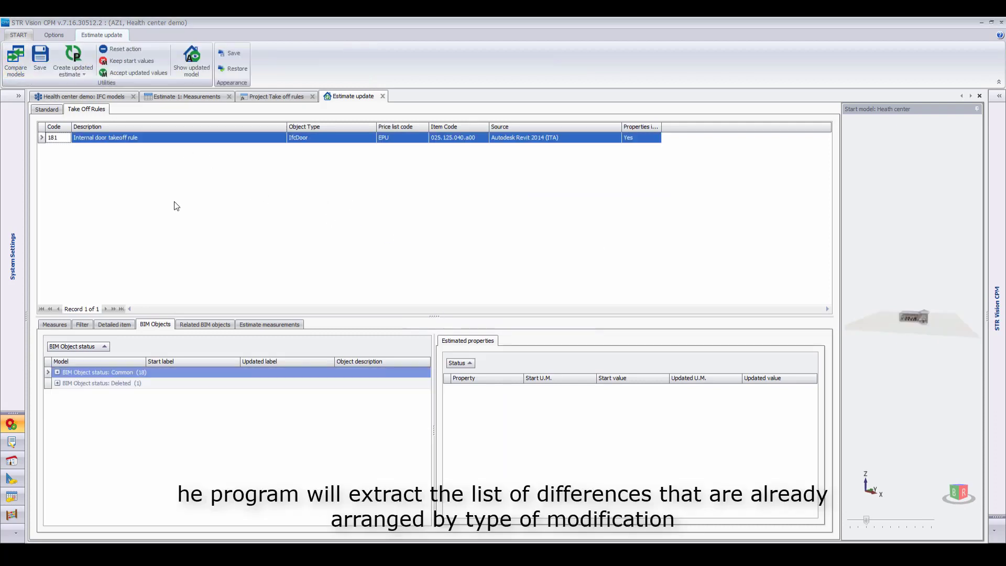
{"action": "left_click", "coordinate": [47, 110]}
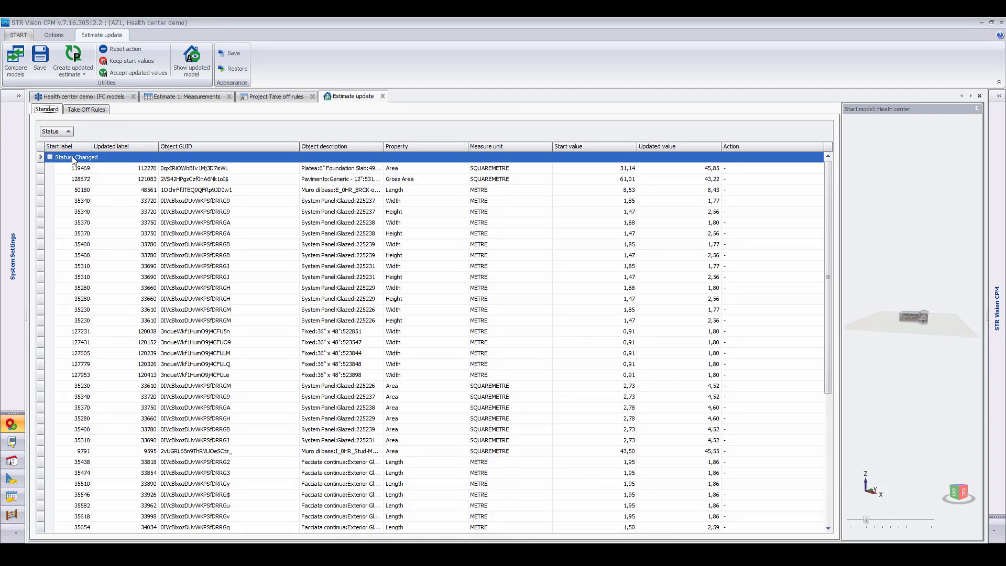
{"action": "left_click", "coordinate": [41, 200]}
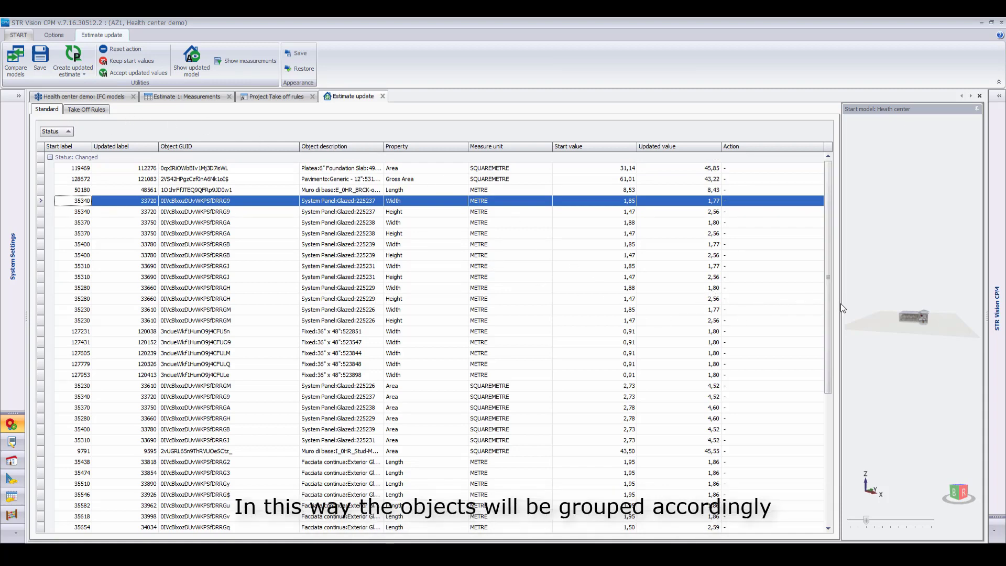
{"action": "left_click_drag", "start_coordinate": [842, 308], "coordinate": [727, 317]}
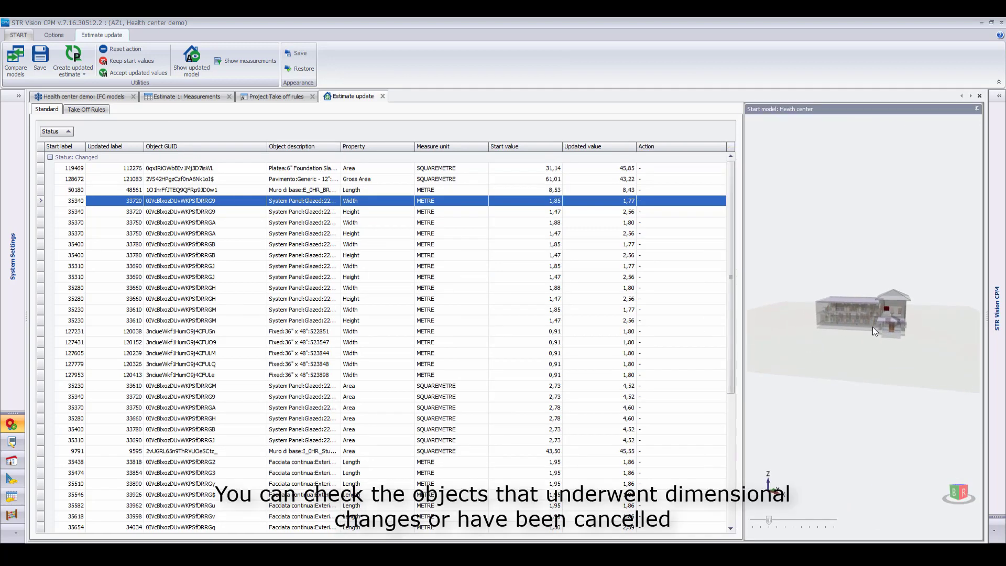
Step: Select the changed Height entry of the glazed System Panel with start label 35340 and show the updated model alongside the start model
{"action": "scroll", "coordinate": [873, 329], "scroll_direction": "up", "scroll_amount": 3}
{"action": "left_click", "coordinate": [611, 216]}
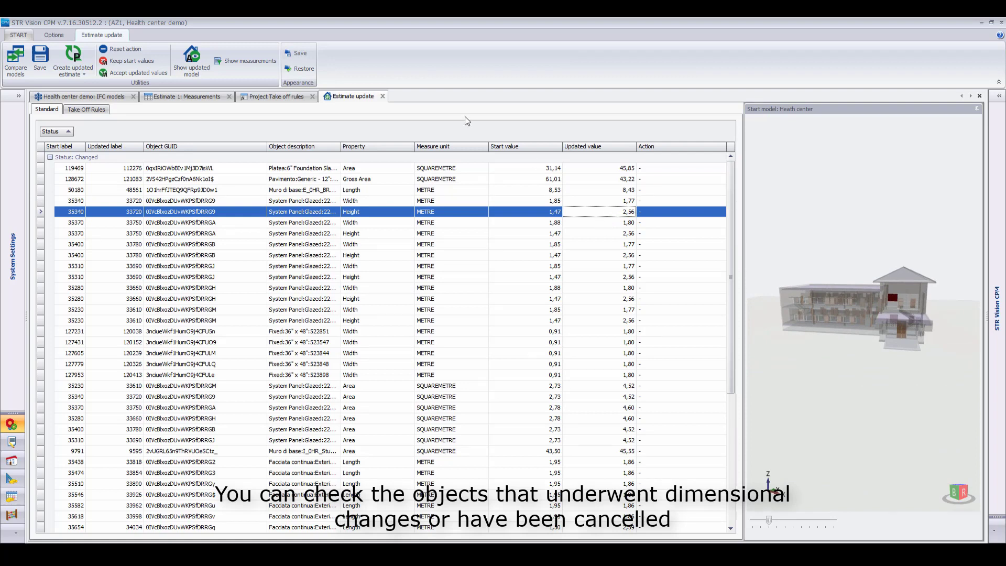
{"action": "left_click", "coordinate": [192, 66]}
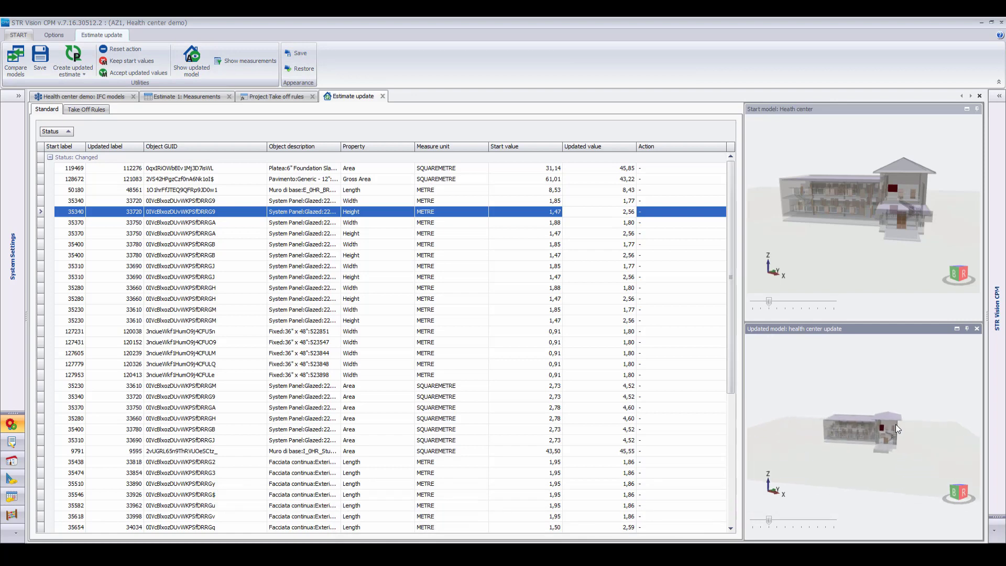
{"action": "scroll", "coordinate": [891, 209], "scroll_direction": "up", "scroll_amount": 2}
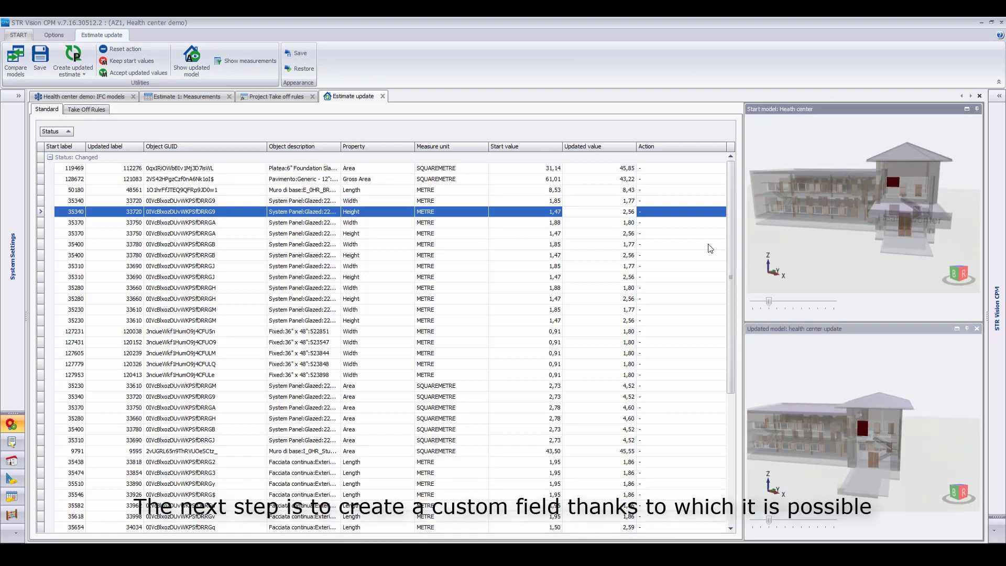
Step: Examine the changed glazed System Panel entries one by one in both models, starting with the Width of start label 35370
{"action": "left_click", "coordinate": [533, 223]}
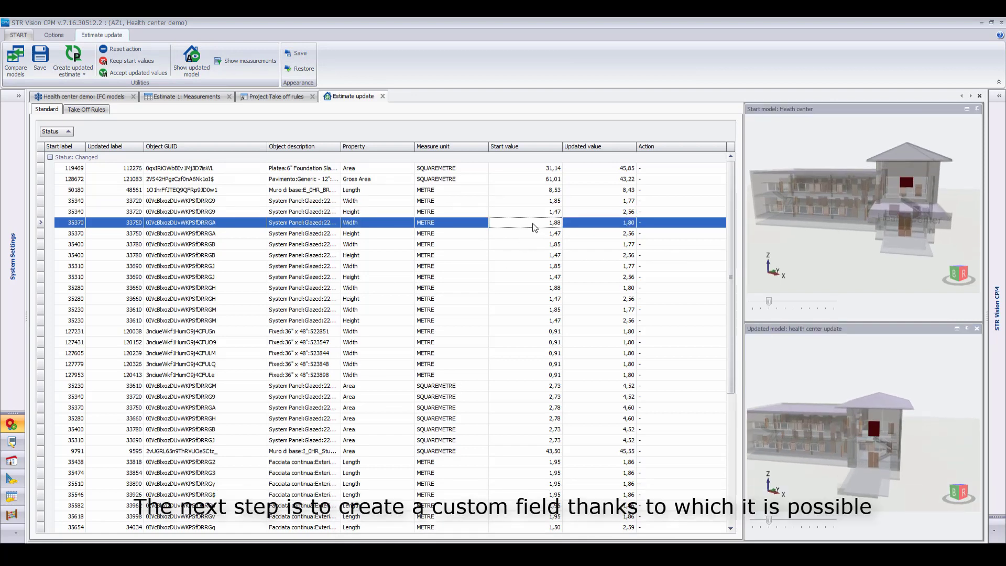
{"action": "key", "text": "Down"}
{"action": "key", "text": "Down"}
{"action": "key", "text": "Down"}
{"action": "key", "text": "Down"}
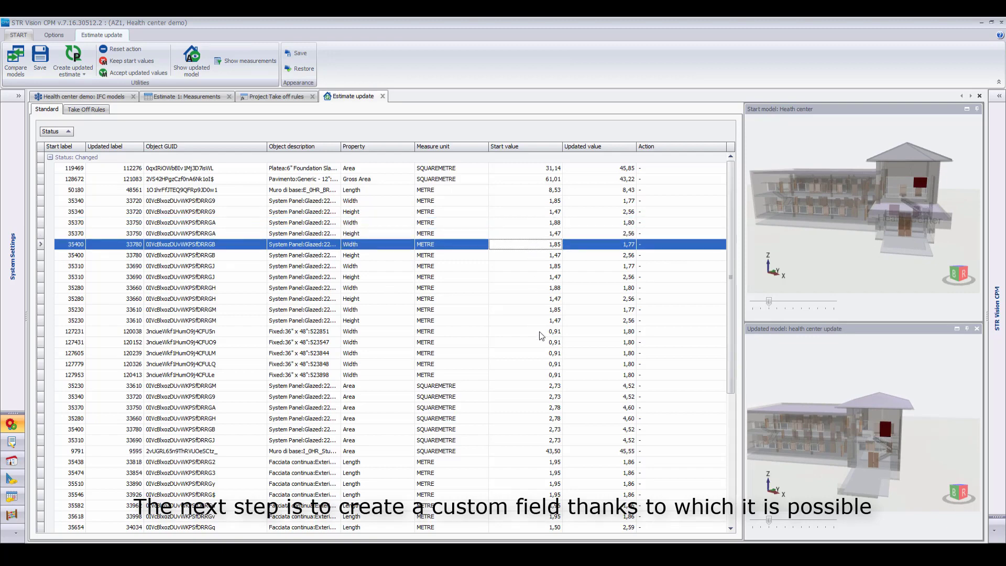
Step: Expand the Deleted status group and examine its System Panel entries in both models, starting with the Height of start label 109215
{"action": "scroll", "coordinate": [534, 406], "scroll_direction": "down", "scroll_amount": 6}
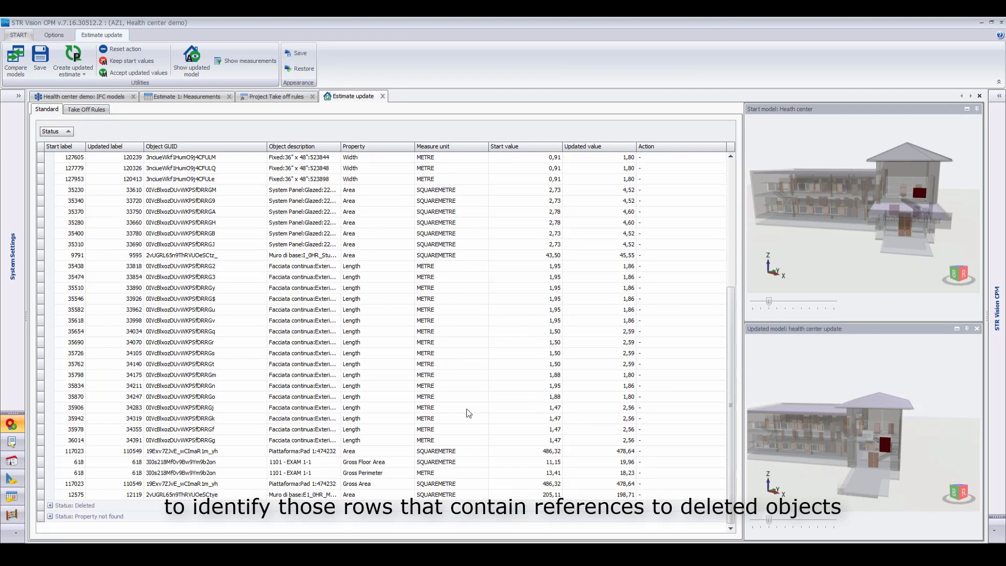
{"action": "left_click", "coordinate": [50, 506]}
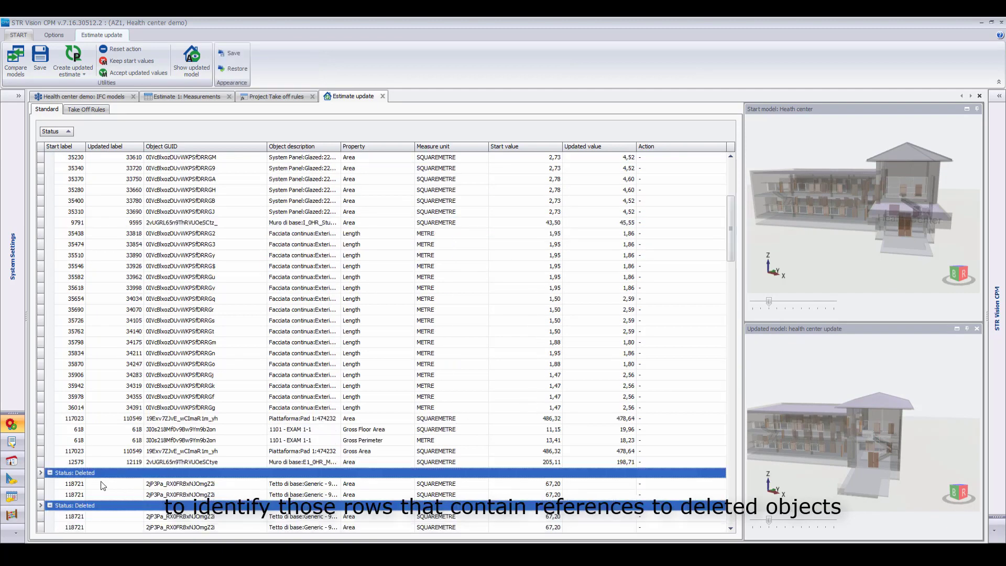
{"action": "scroll", "coordinate": [210, 419], "scroll_direction": "down", "scroll_amount": 5}
{"action": "left_click", "coordinate": [255, 408]}
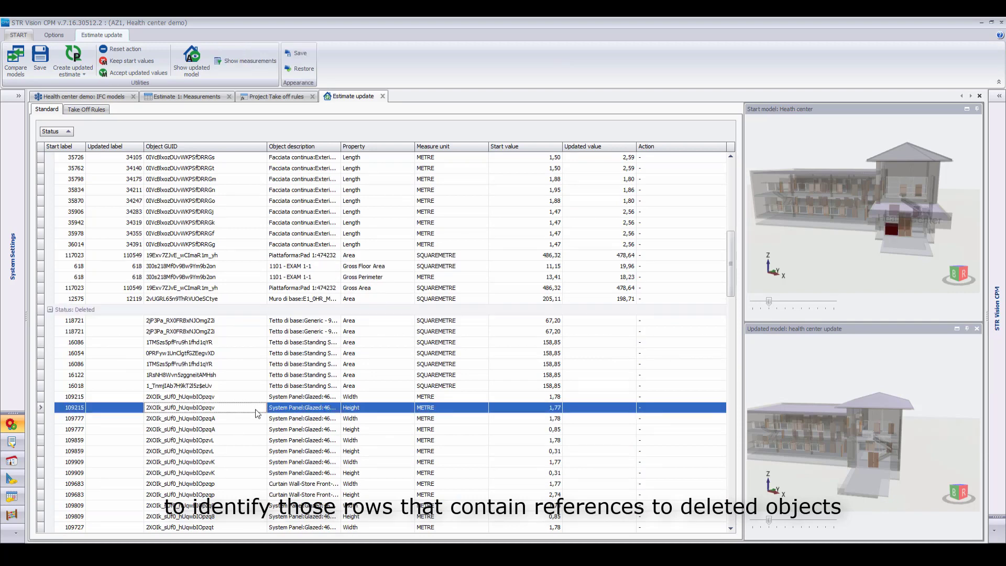
{"action": "key", "text": "Down"}
{"action": "key", "text": "Down"}
{"action": "key", "text": "Down"}
{"action": "key", "text": "Down"}
{"action": "key", "text": "Down"}
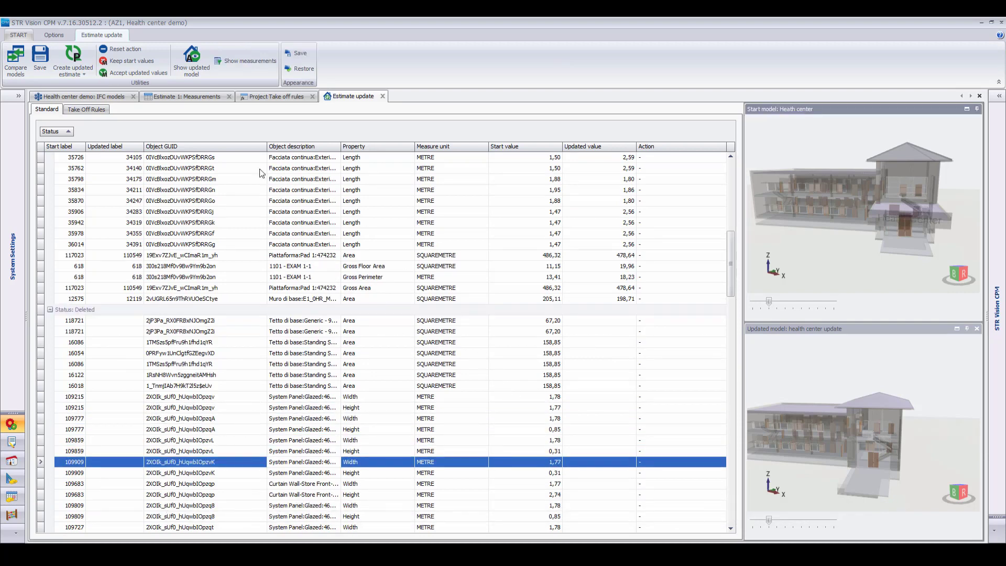
Step: Accept the updated values for the listed differences and save the estimate update
{"action": "left_click", "coordinate": [148, 73]}
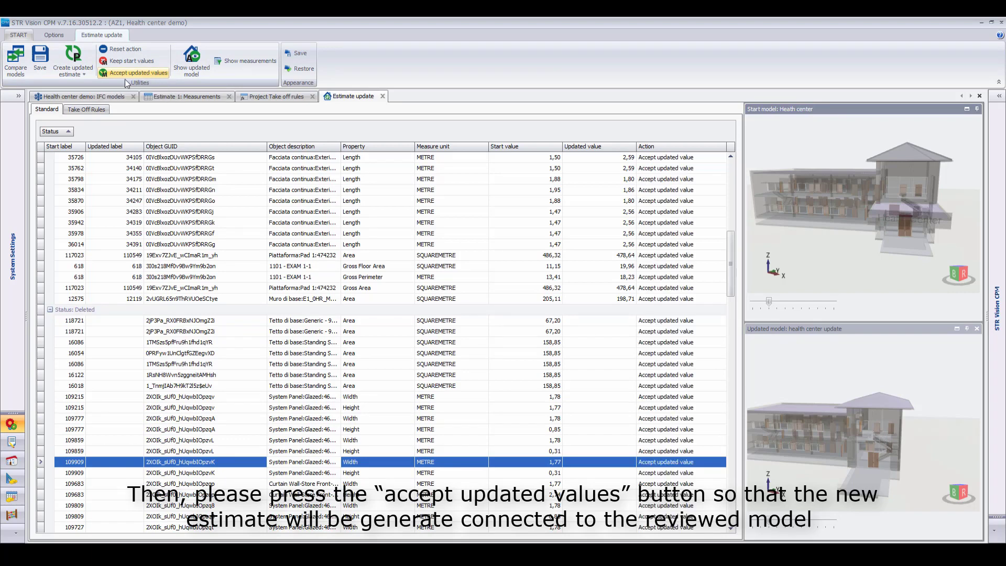
{"action": "left_click", "coordinate": [41, 61]}
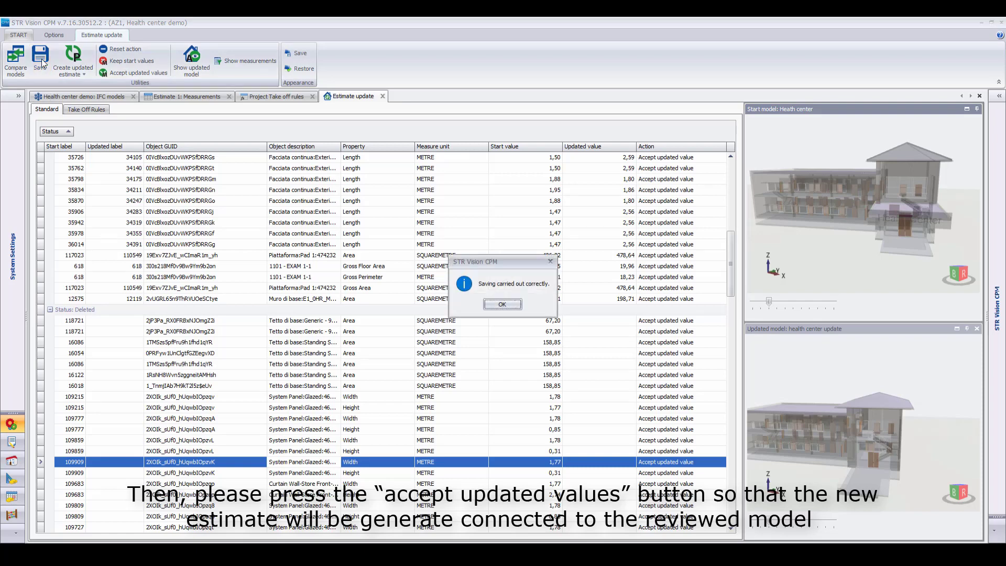
{"action": "left_click", "coordinate": [510, 307]}
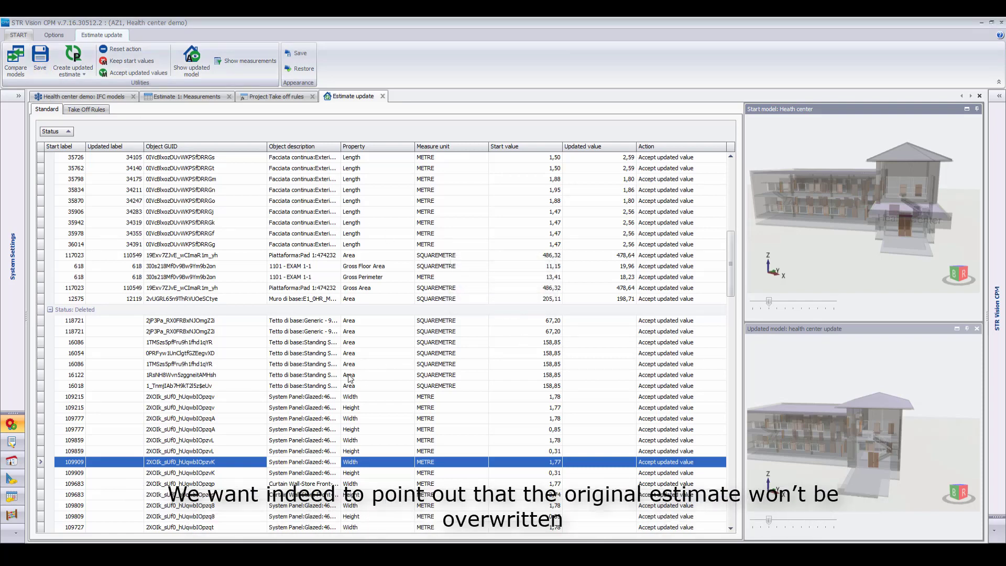
Step: Set up the new updated estimate with code 10, description Estimate update, custom field Check and marking value BIM, To be checked
{"action": "scroll", "coordinate": [350, 378], "scroll_direction": "up", "scroll_amount": 1}
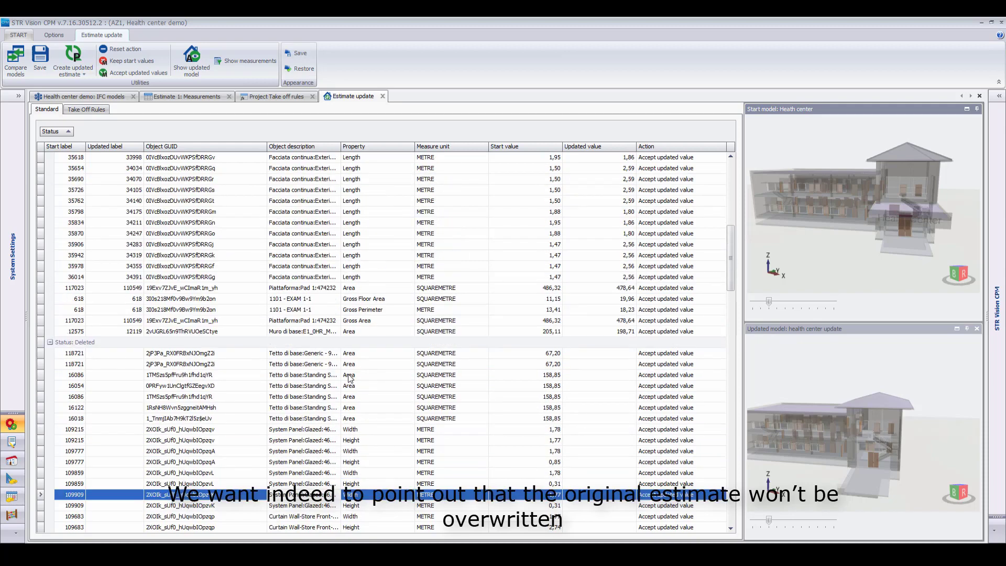
{"action": "scroll", "coordinate": [350, 378], "scroll_direction": "up", "scroll_amount": 11}
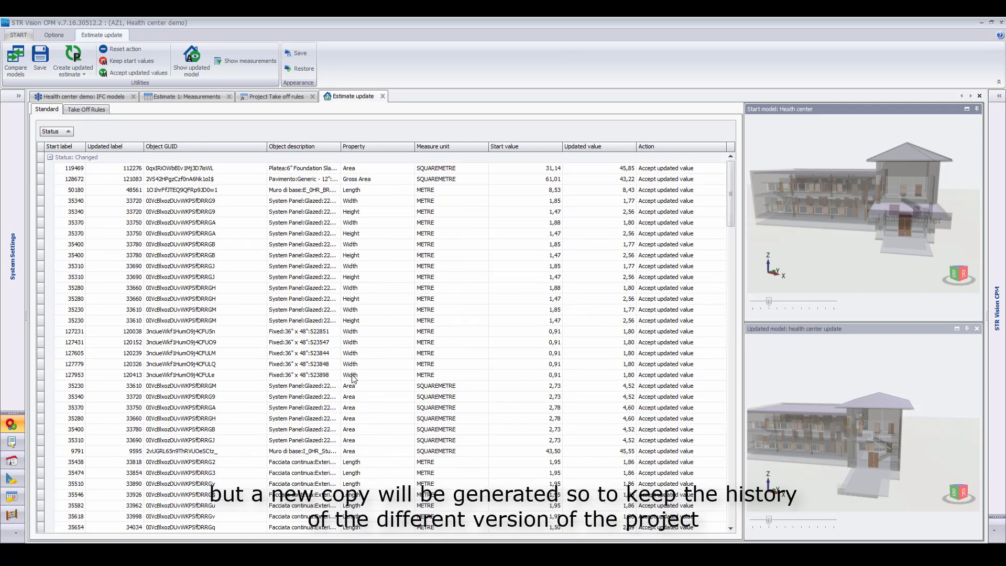
{"action": "left_click", "coordinate": [77, 68]}
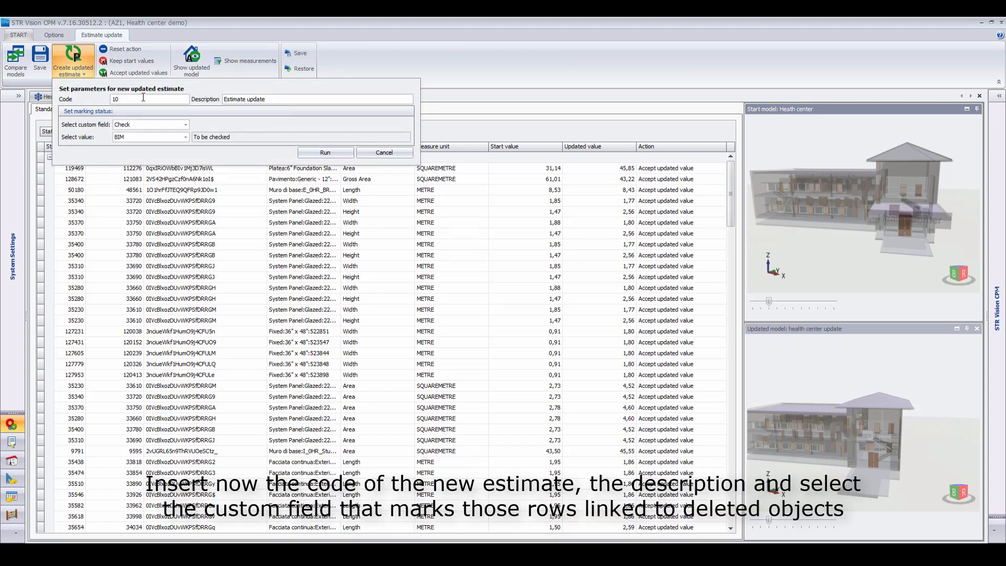
{"action": "left_click", "coordinate": [280, 100]}
{"action": "left_click", "coordinate": [185, 124]}
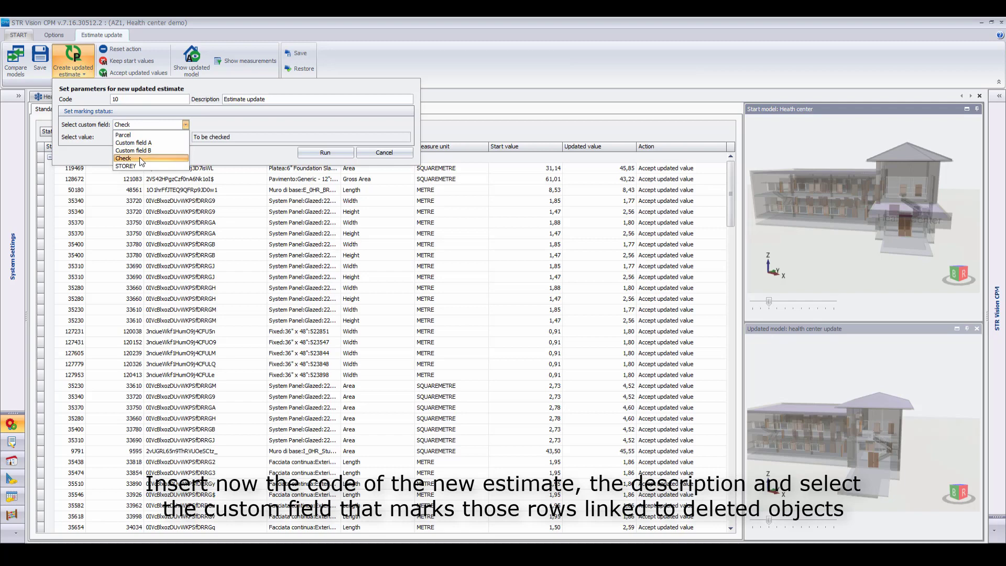
{"action": "left_click", "coordinate": [141, 158]}
{"action": "left_click", "coordinate": [185, 137]}
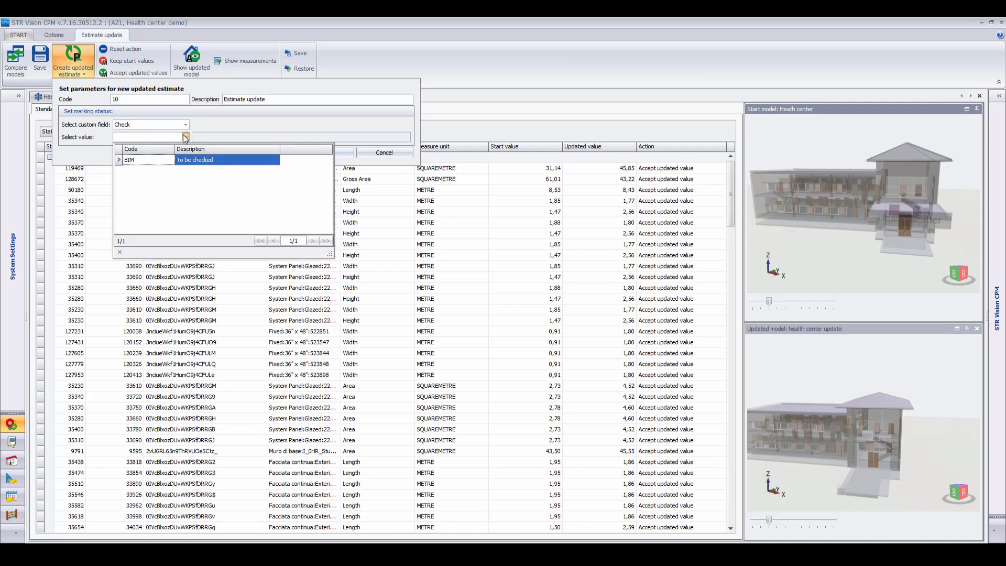
{"action": "left_click", "coordinate": [154, 159]}
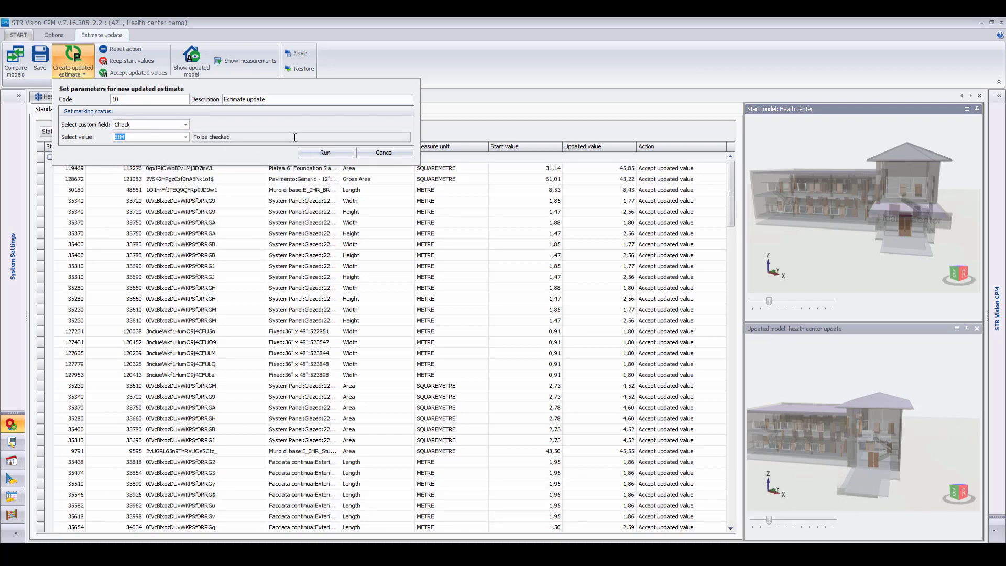